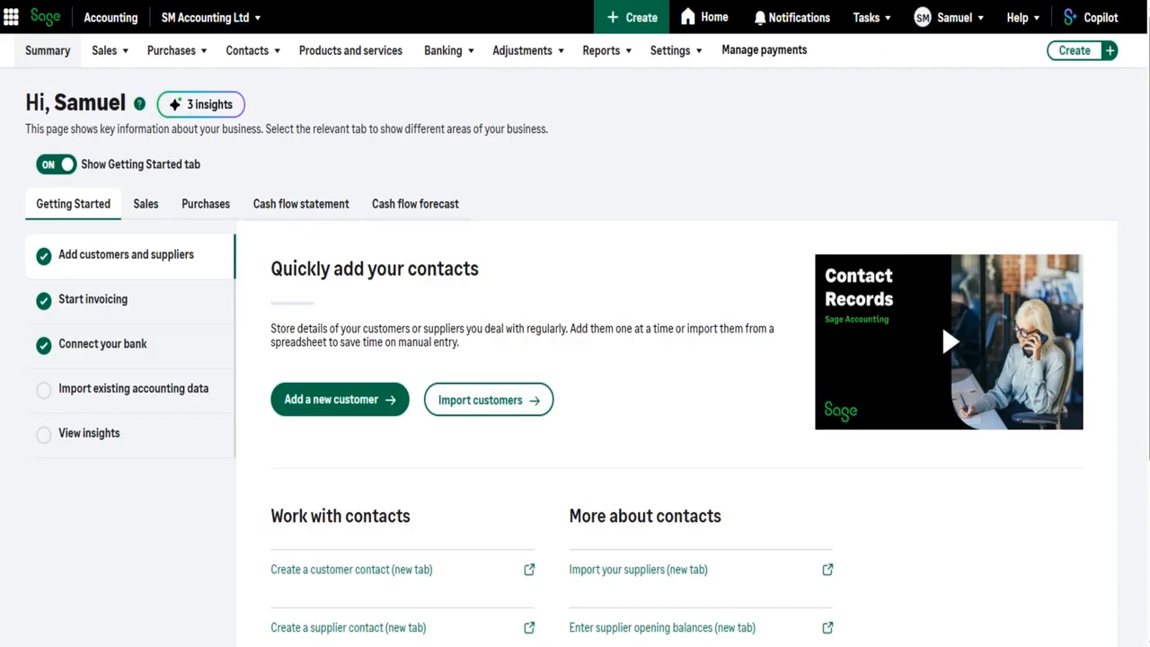
# Open the customer record of Example Customer 2 Ltd and review its outstanding sales invoice.
pyautogui.click(247, 50)
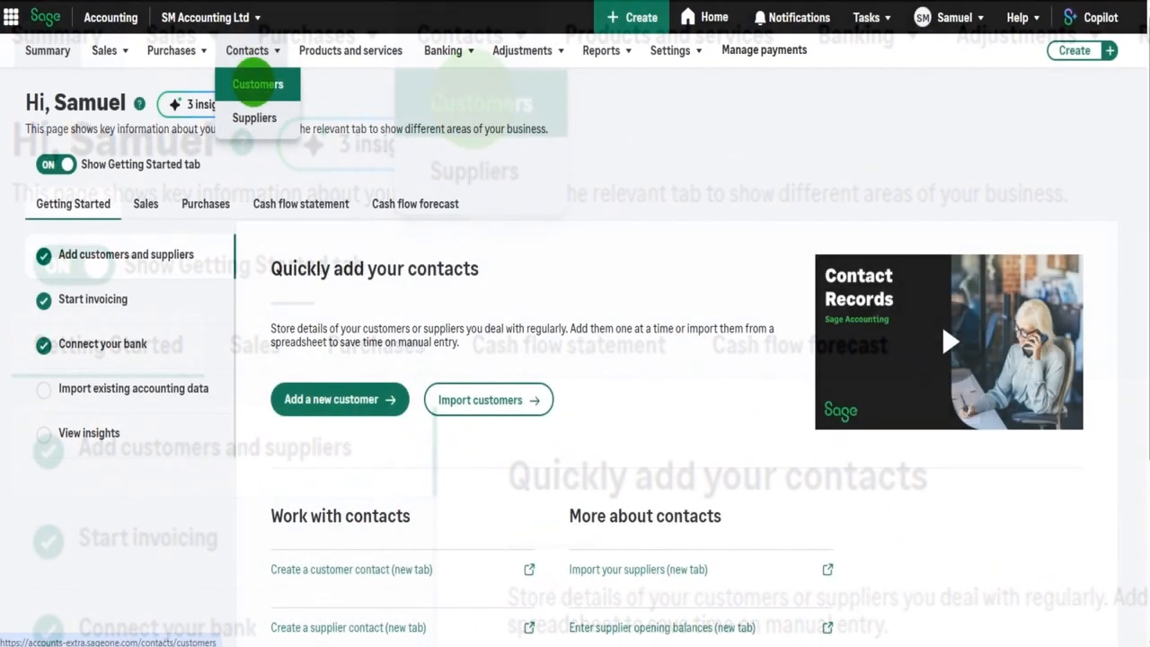
pyautogui.click(257, 84)
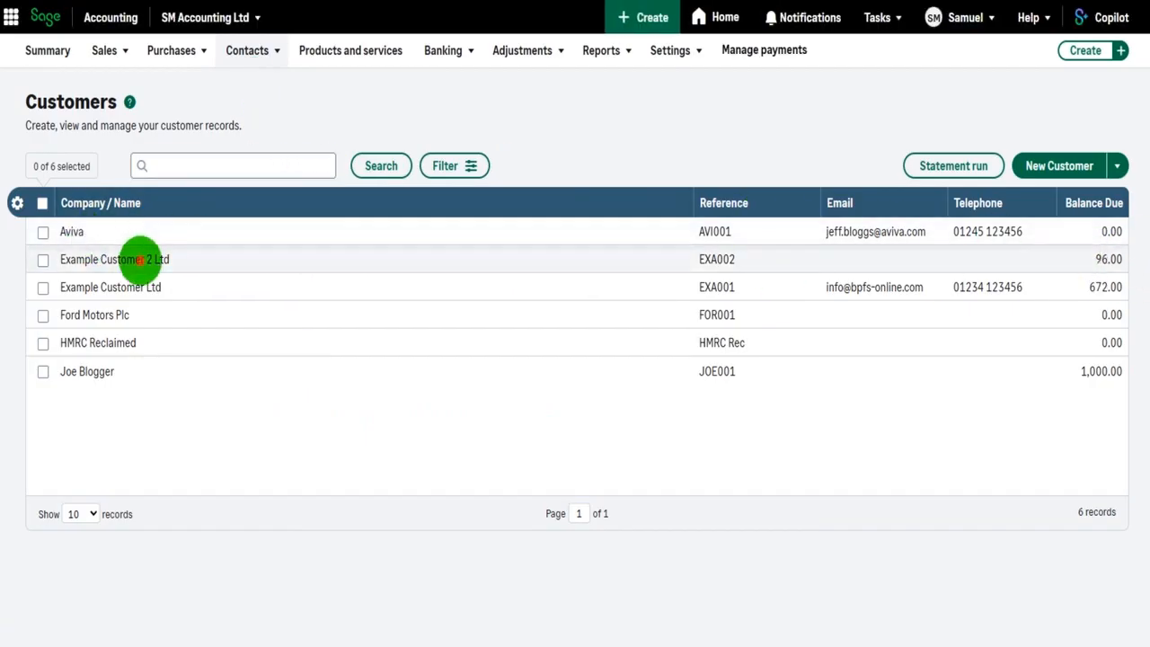
pyautogui.click(140, 260)
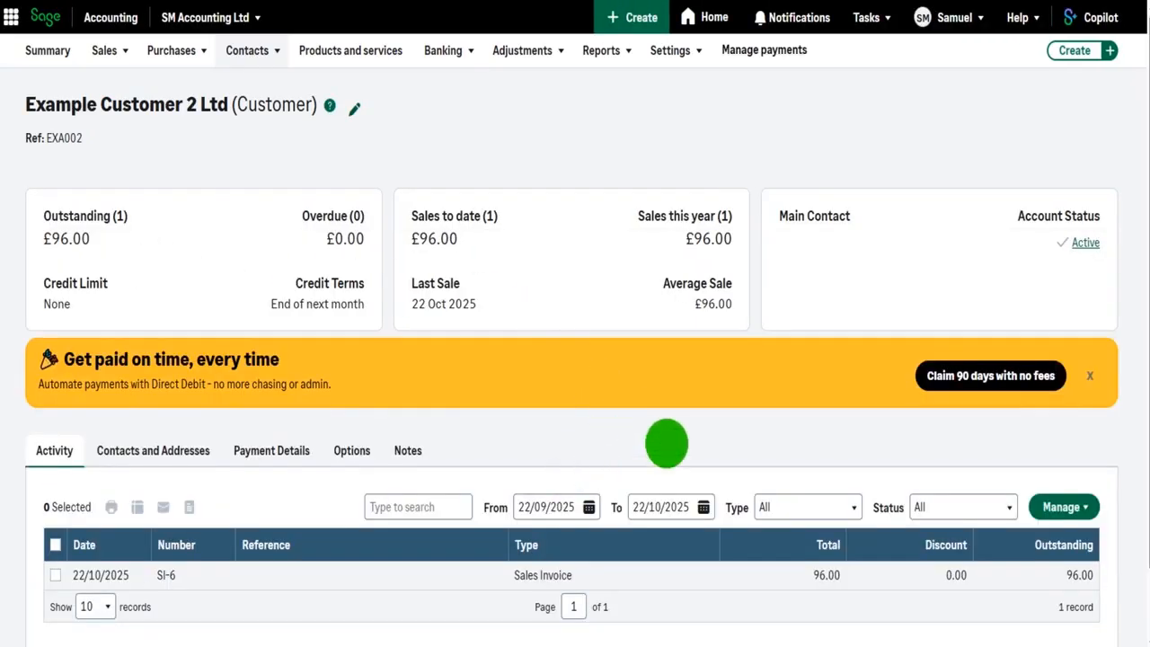
pyautogui.scroll(-1, 782, 505)
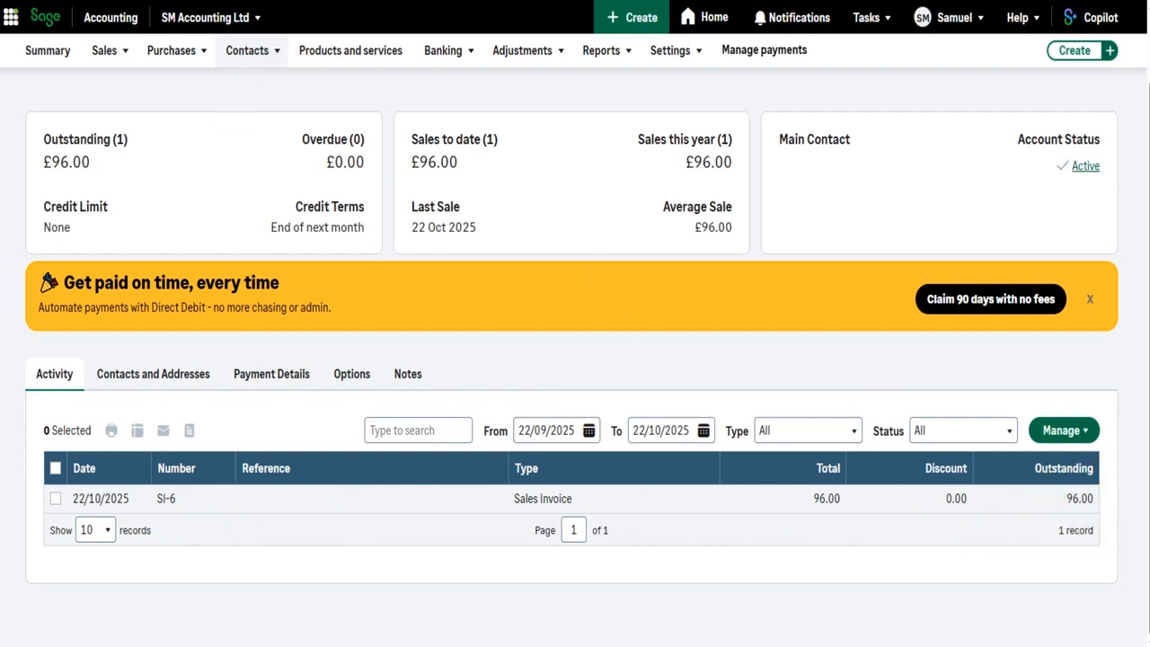
# Open the record of the last customer in the list and review the outstanding sales invoice in its activity.
pyautogui.moveTo(252, 51)
pyautogui.click(259, 83)
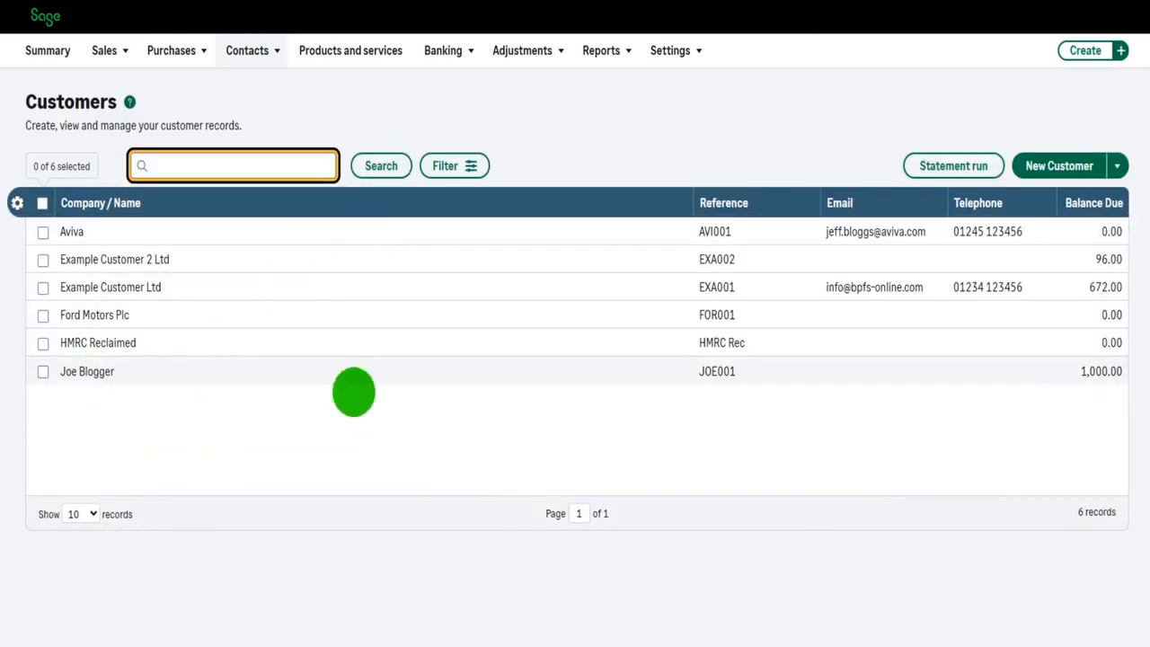
pyautogui.click(725, 370)
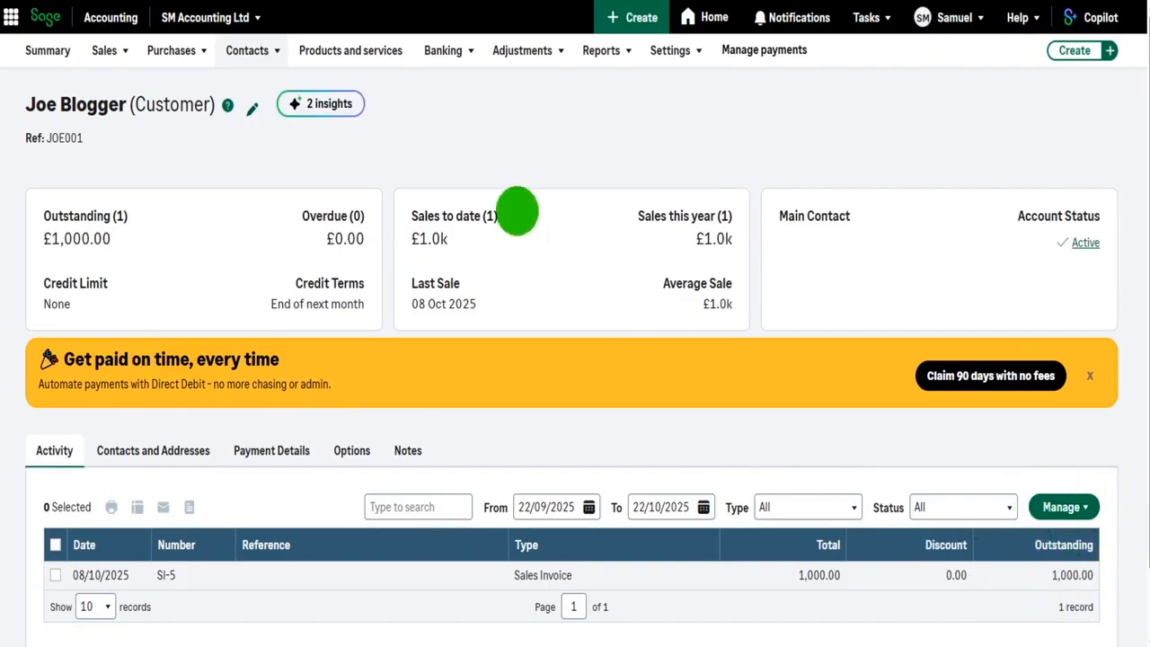
pyautogui.scroll(-1, 953, 507)
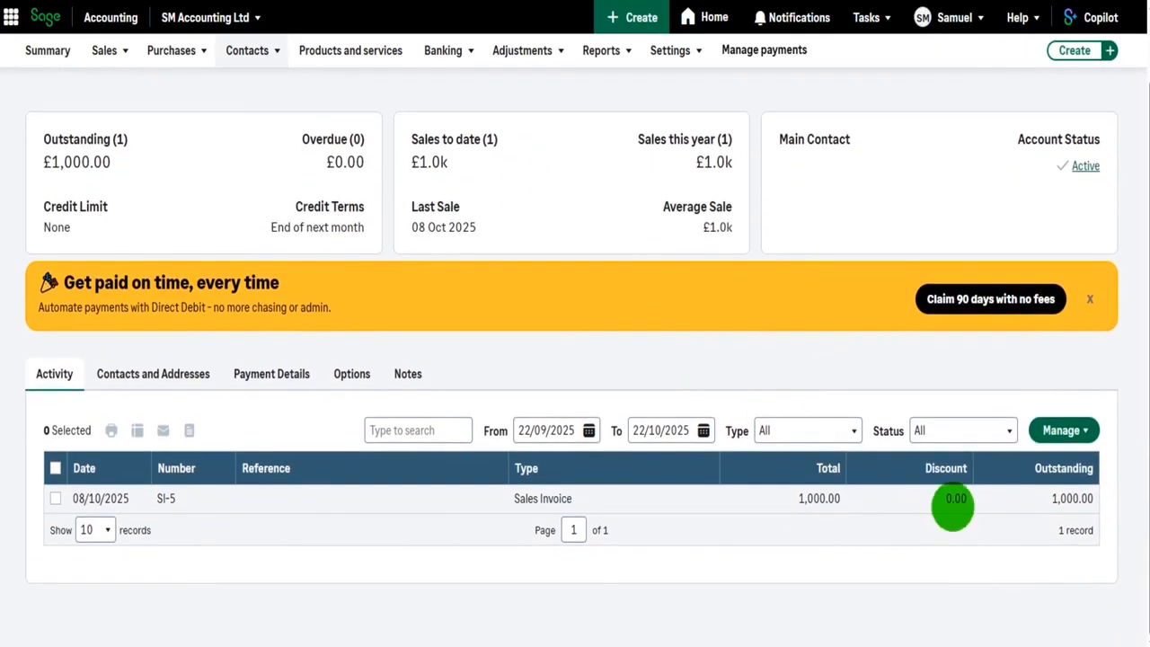
pyautogui.scroll(1, 490, 382)
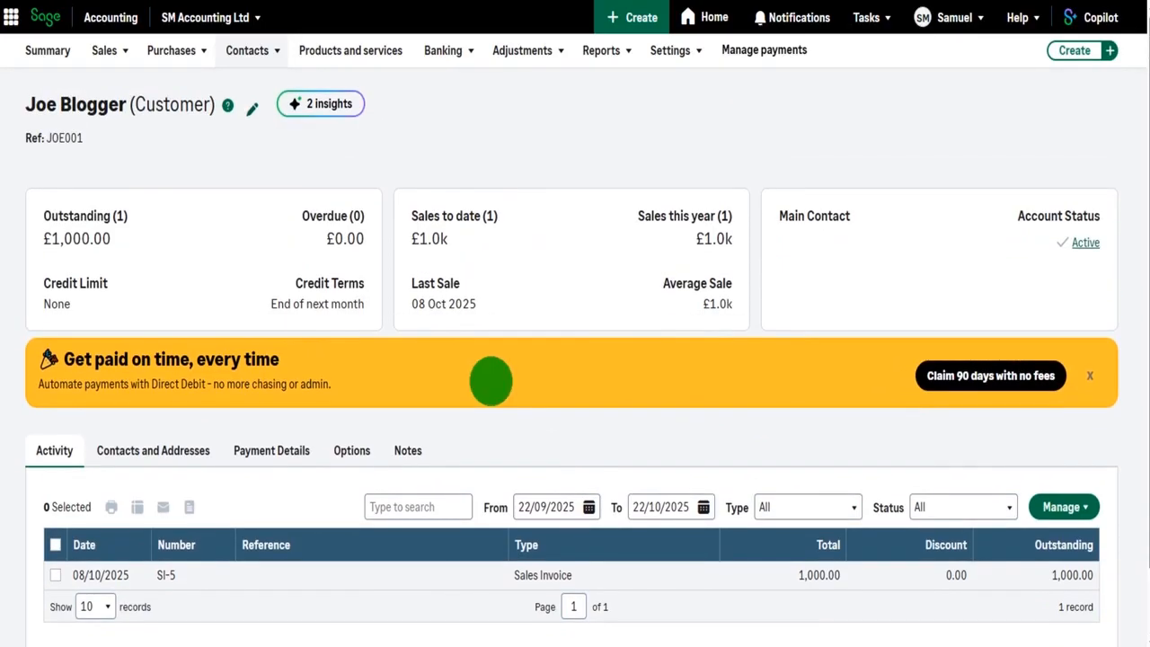
# Open a new sale / receipt entry from the Bank Account record, and return to the summary page without recording it.
pyautogui.click(443, 50)
pyautogui.click(454, 85)
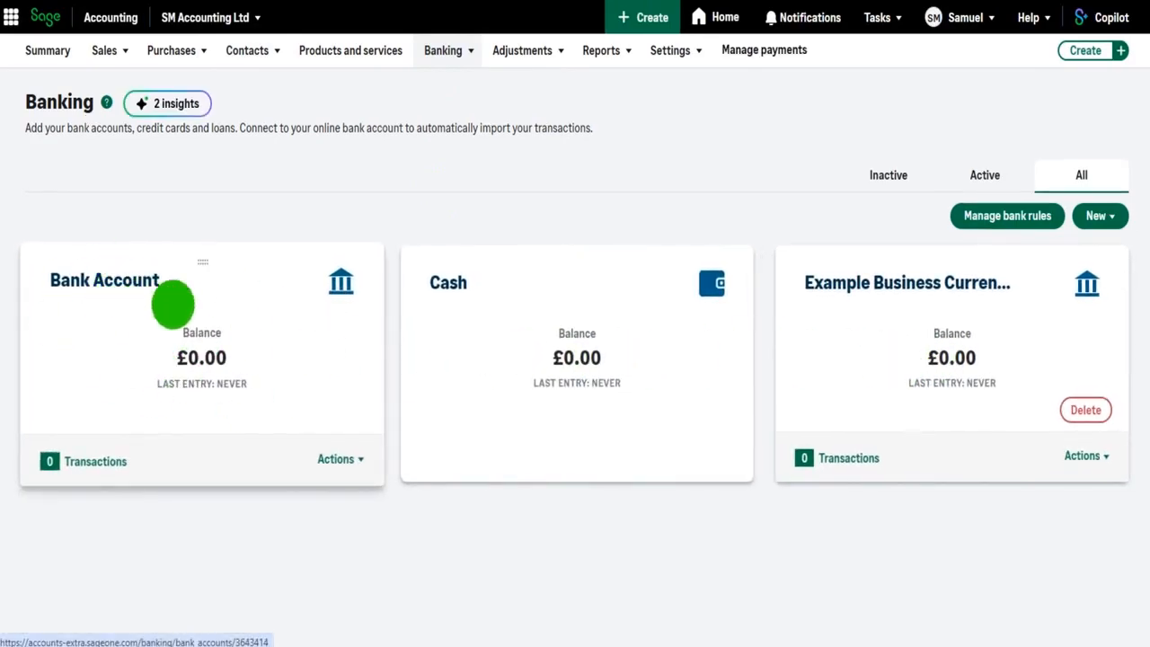
pyautogui.click(194, 308)
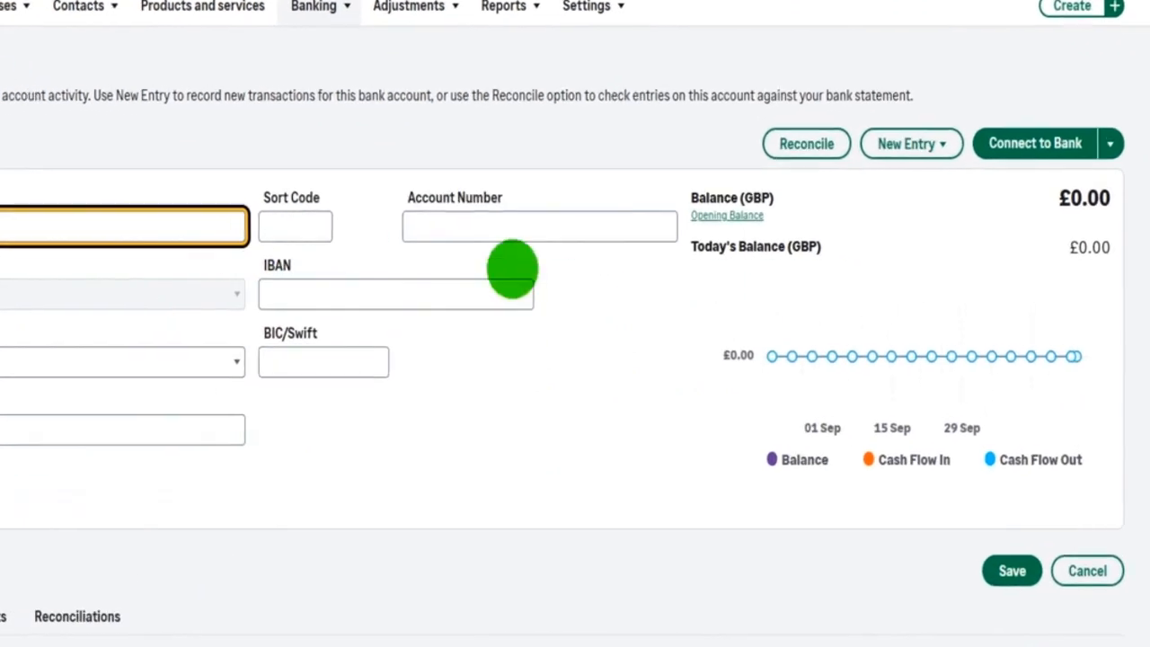
pyautogui.click(921, 145)
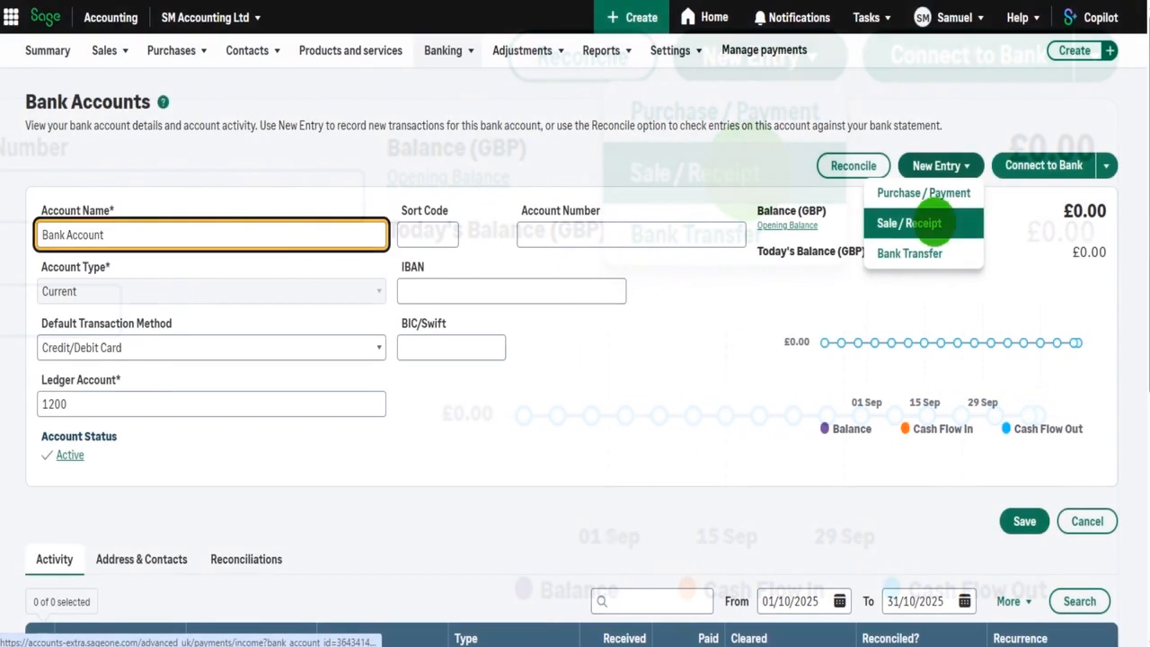
pyautogui.click(934, 224)
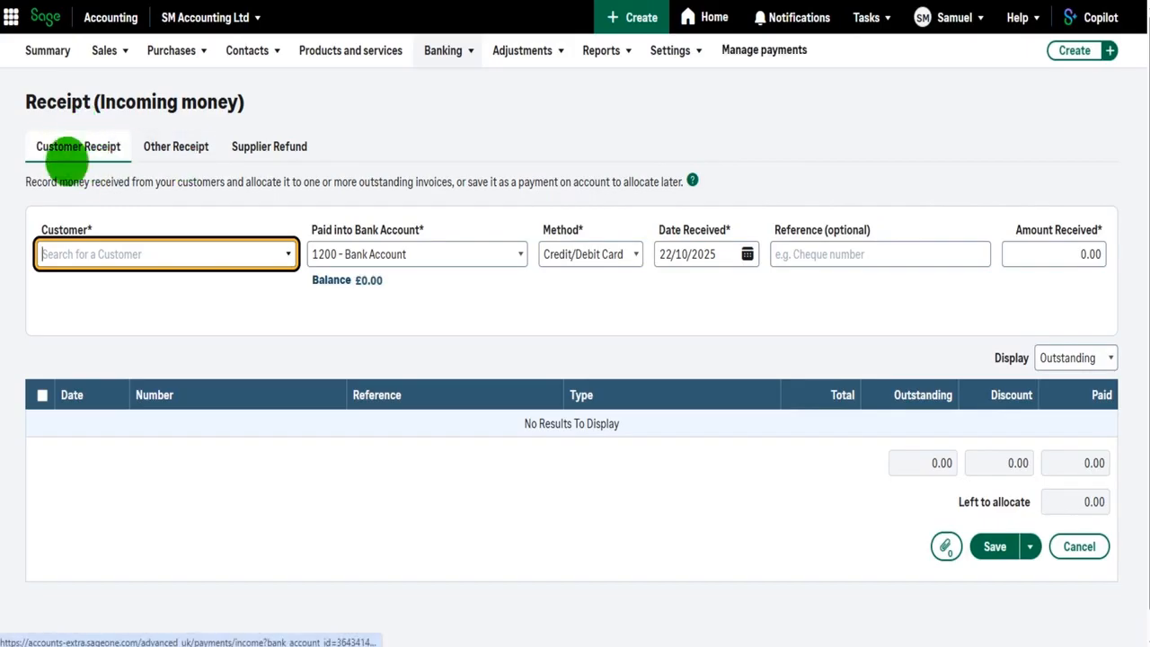
pyautogui.click(54, 52)
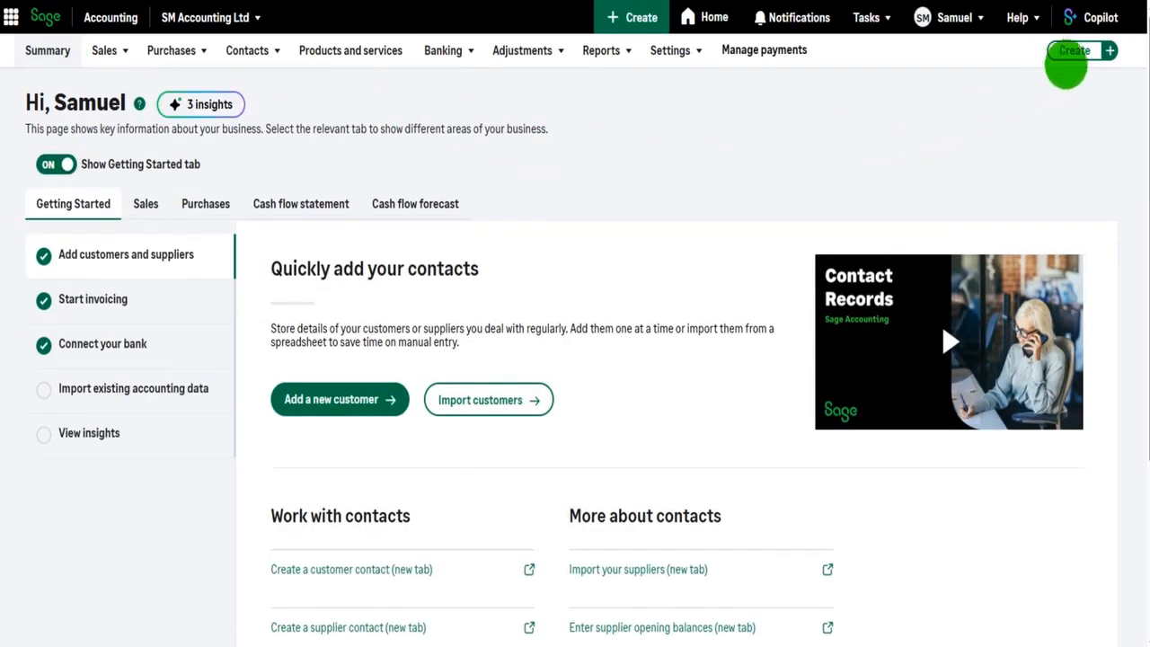
# Create a new customer receipt and choose Example Customer 2 Ltd as the customer.
pyautogui.click(1107, 50)
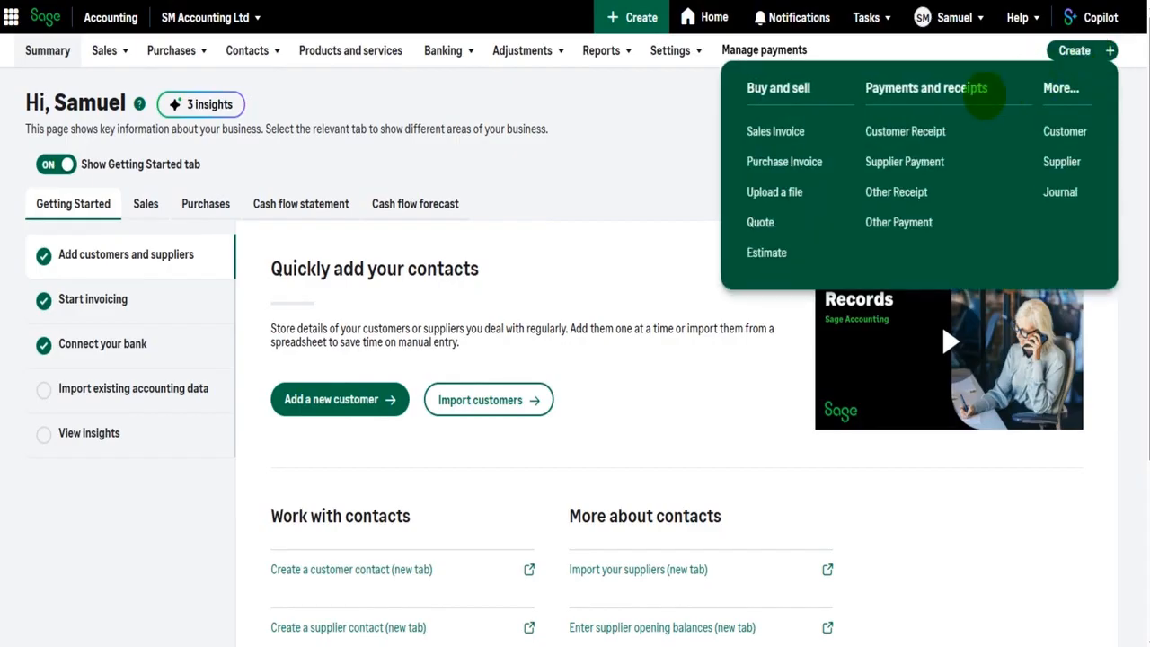
pyautogui.click(927, 131)
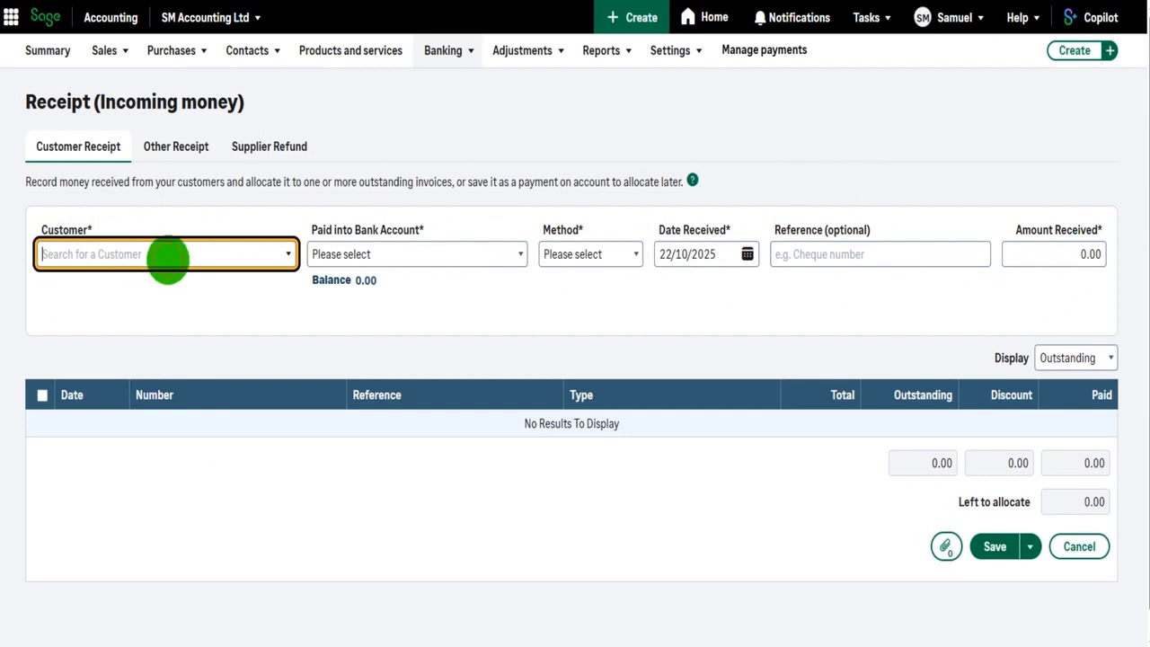
pyautogui.write('Example')
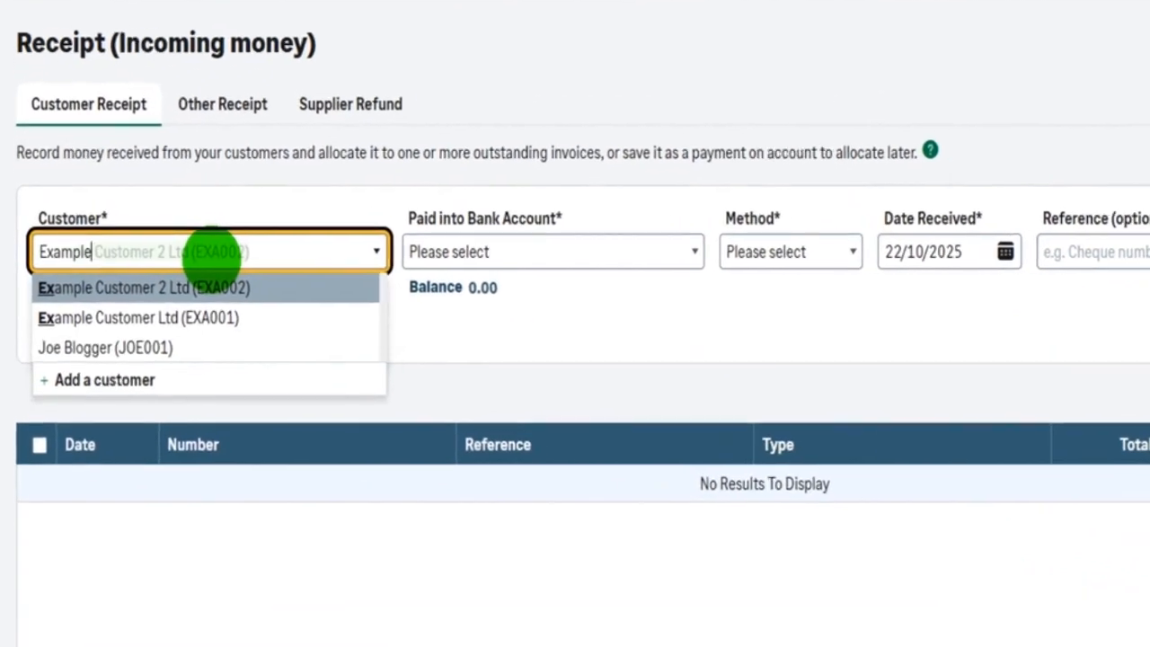
pyautogui.click(232, 290)
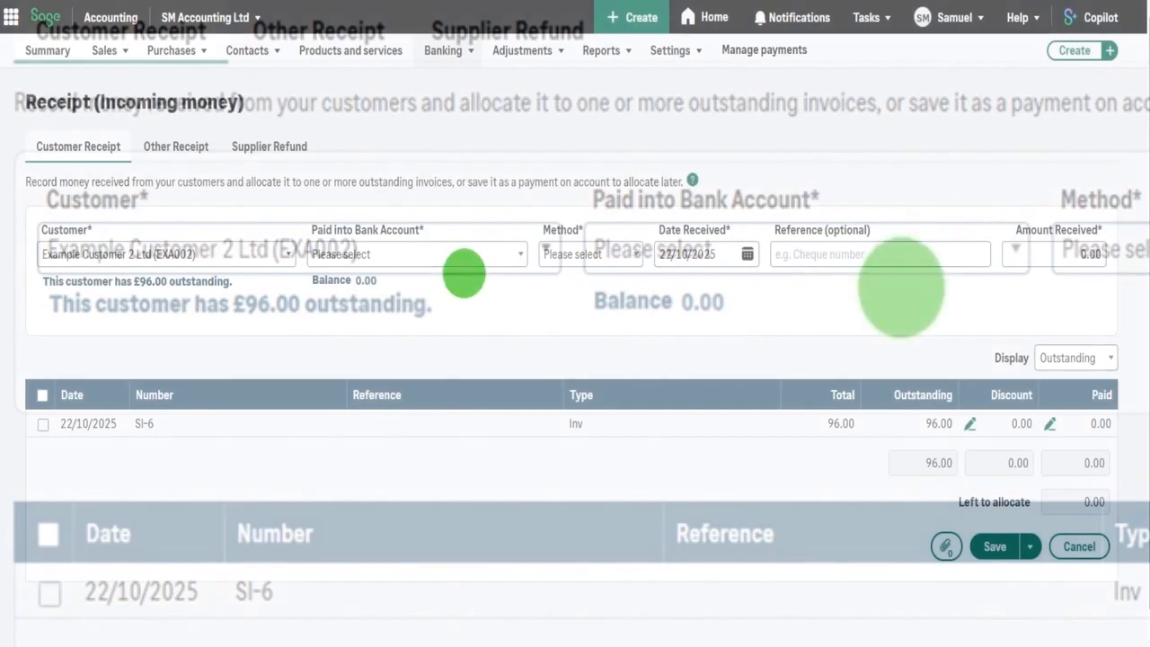
# Pay the receipt into 1200 - Bank Account and set its method to Electronic.
pyautogui.click(476, 254)
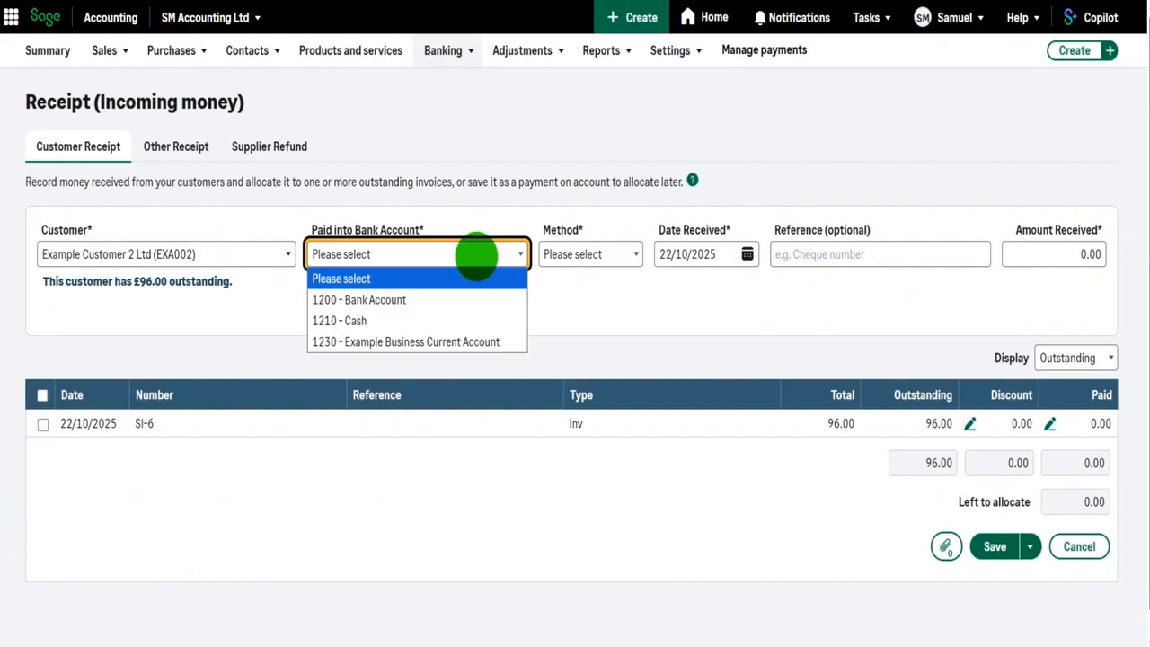
pyautogui.click(433, 300)
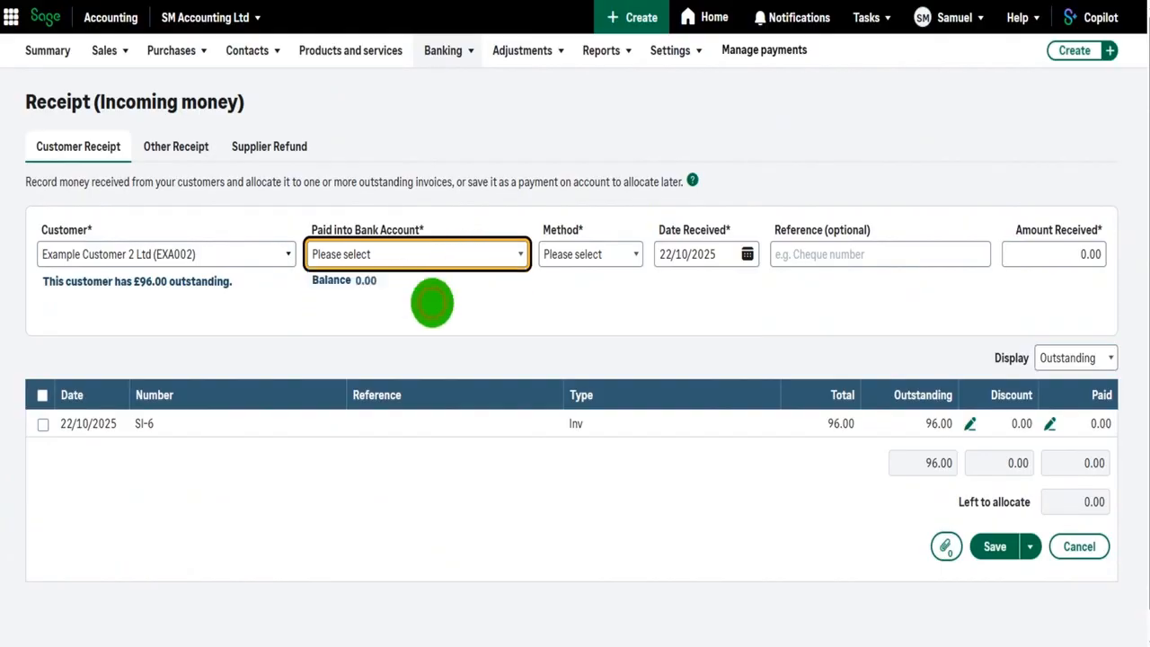
pyautogui.click(616, 254)
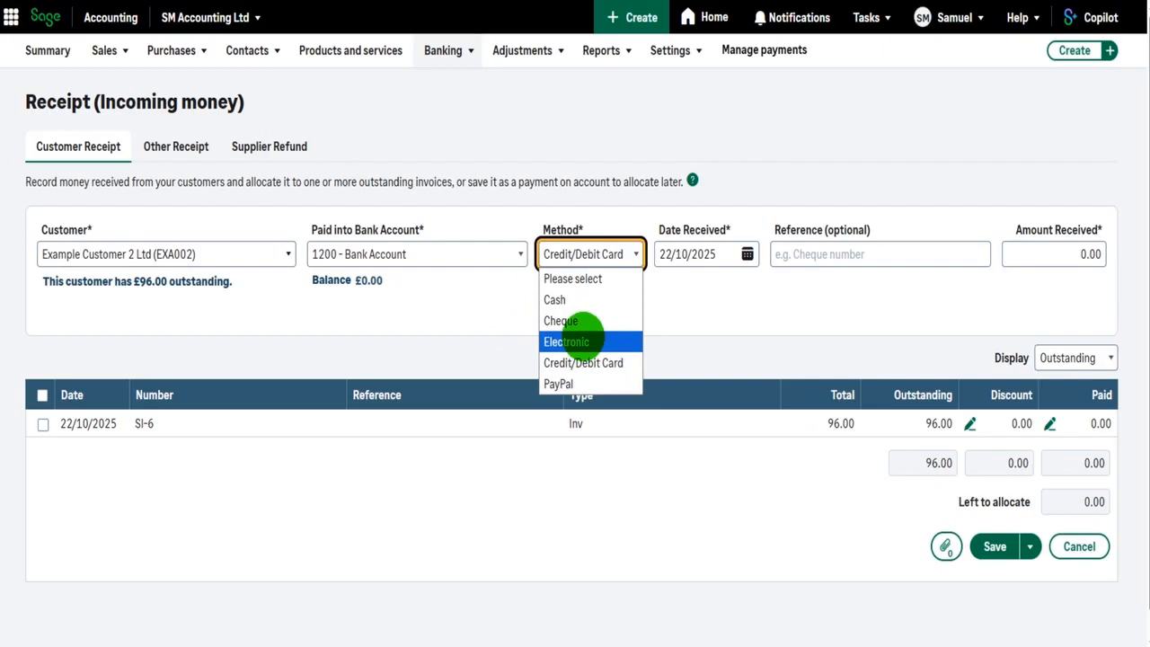
pyautogui.click(566, 342)
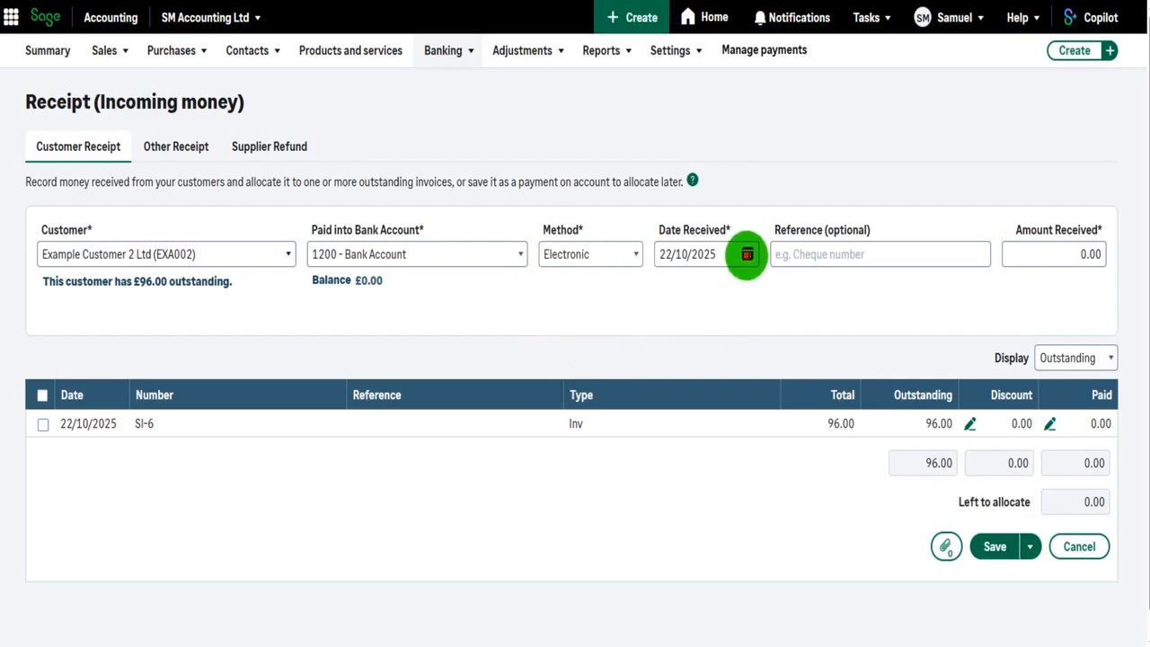
# Set the date received to 16/10/2025 and the amount to 96.00, allocate it to the outstanding invoice and save the receipt.
pyautogui.click(747, 254)
pyautogui.click(771, 417)
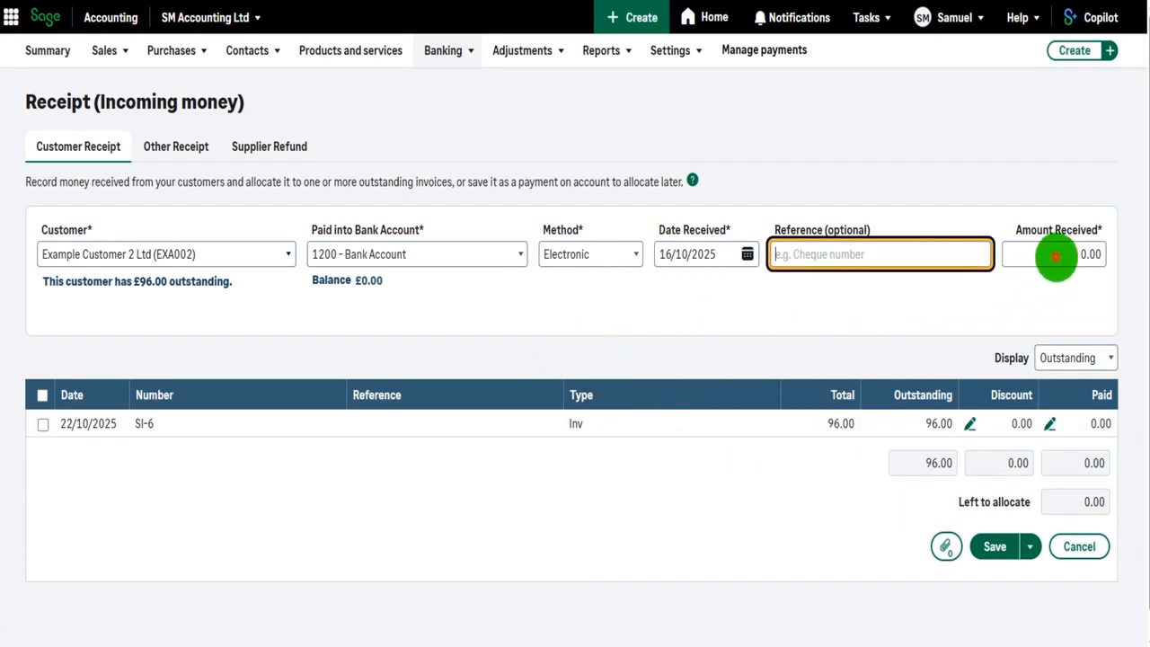
pyautogui.click(1056, 257)
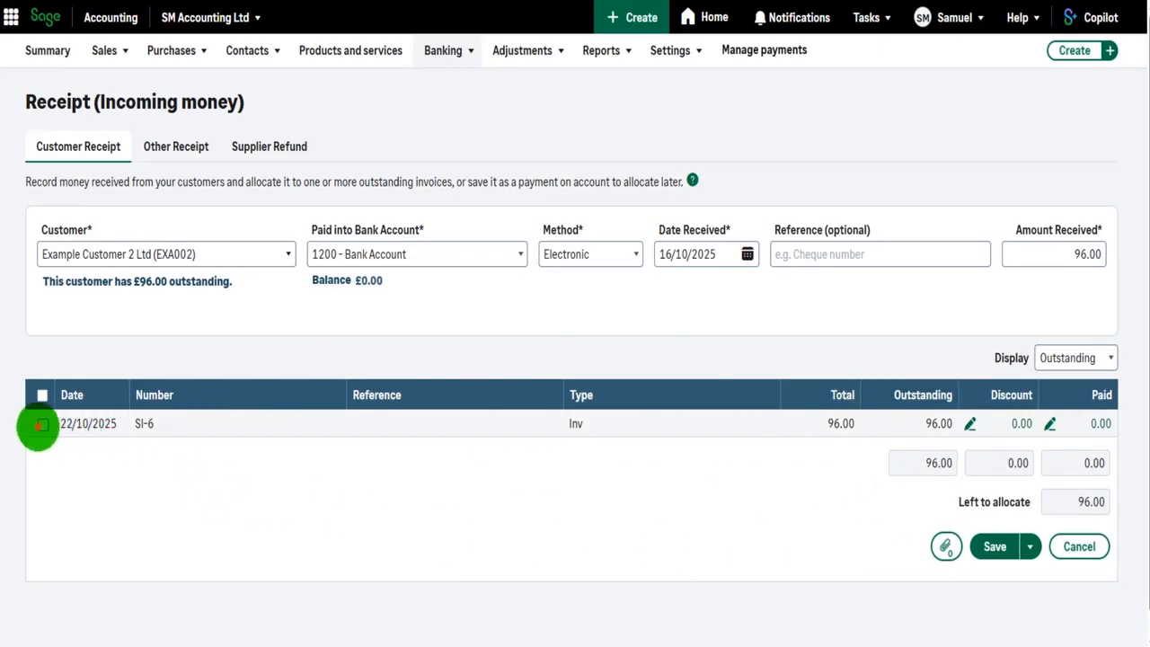
pyautogui.click(997, 549)
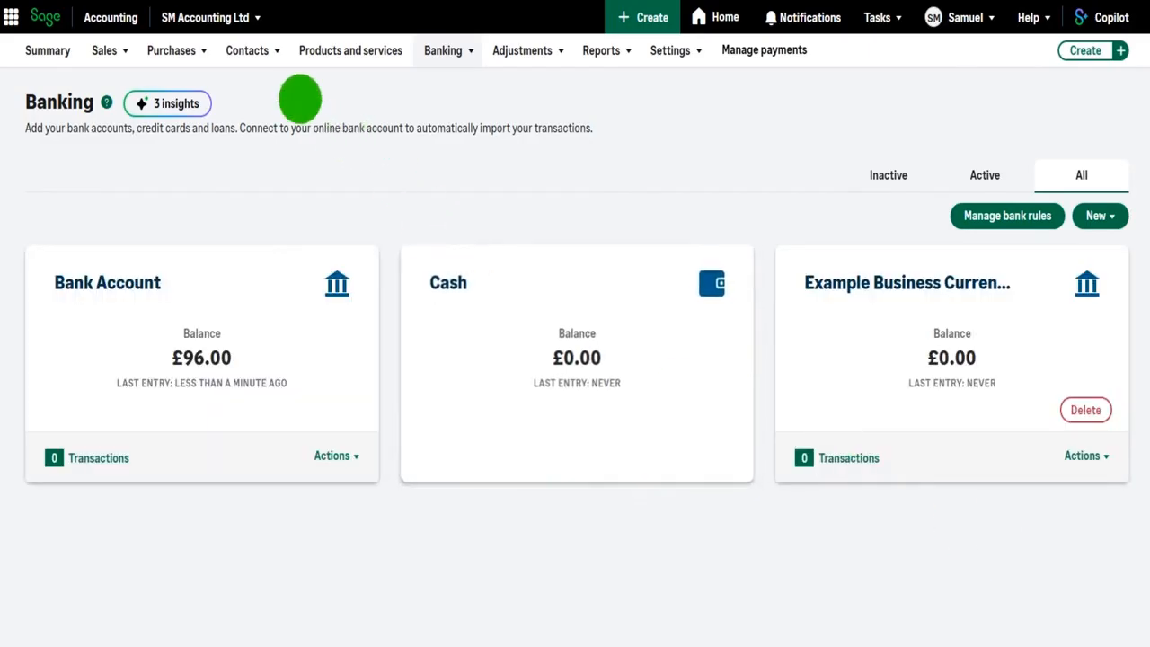
# Open the Example Customer 2 Ltd record and check its outstanding balance and activity for the recorded receipt.
pyautogui.moveTo(259, 58)
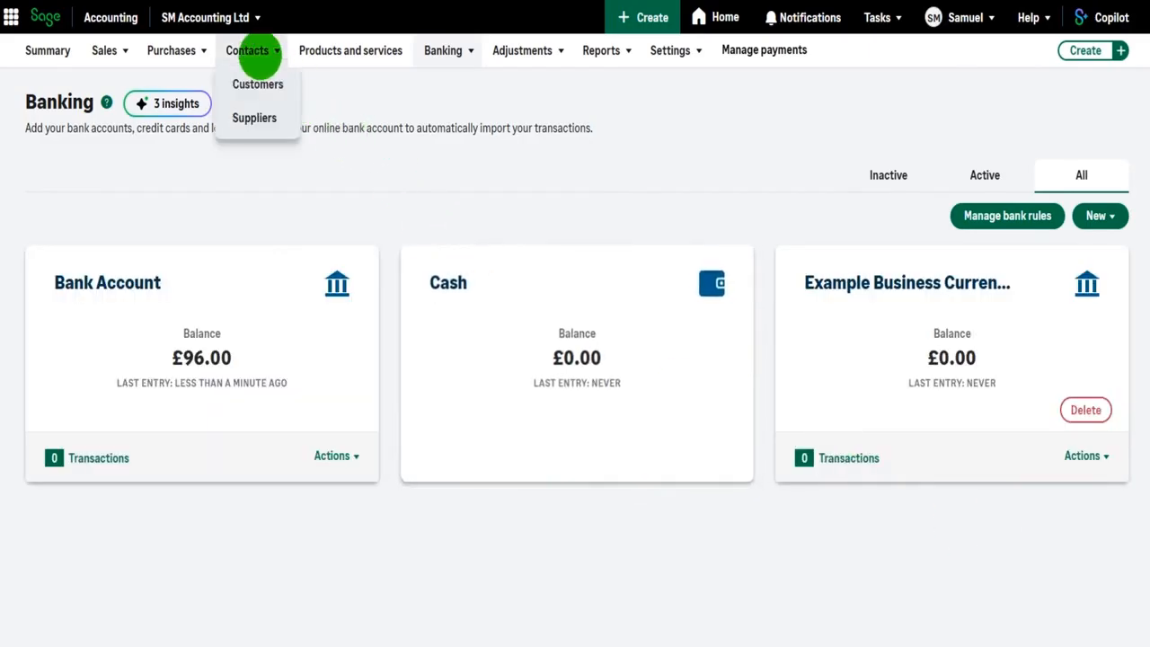
pyautogui.click(258, 82)
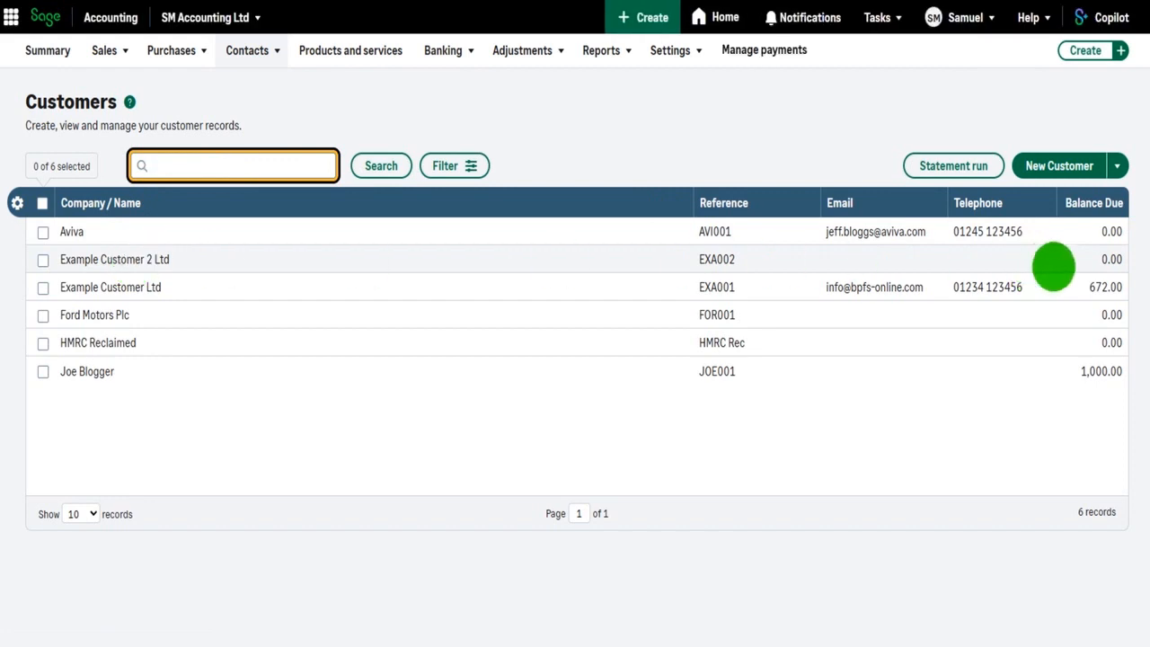
pyautogui.click(167, 260)
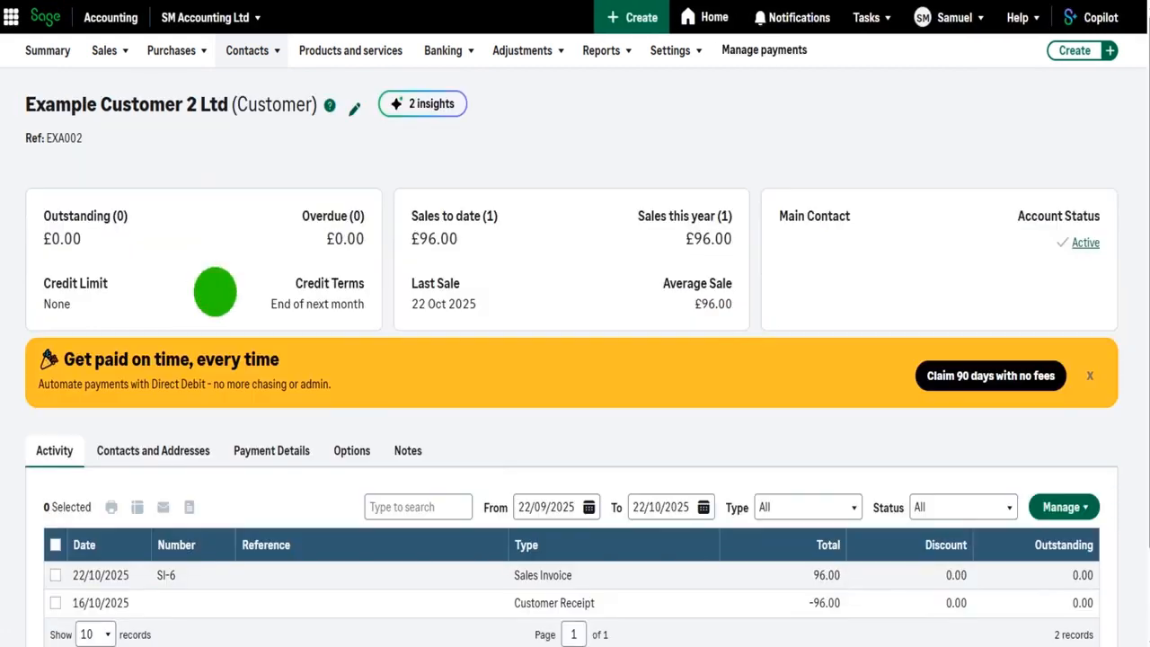
pyautogui.scroll(-1, 206, 341)
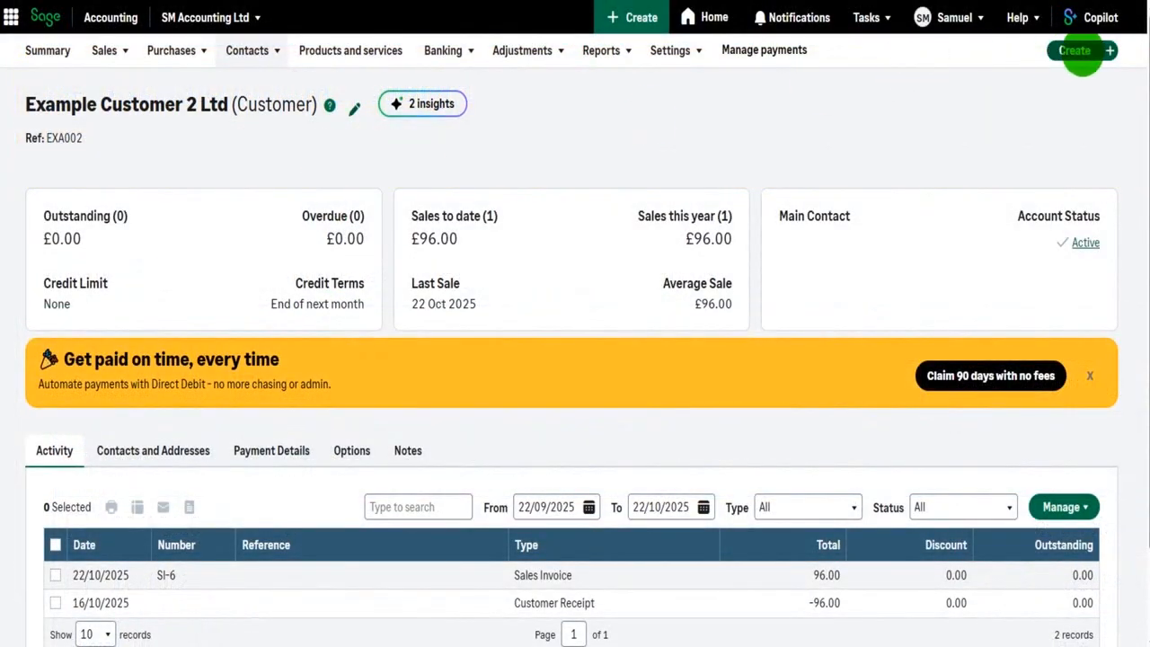
# Create another customer receipt and select the last customer in the customer list.
pyautogui.click(1084, 52)
pyautogui.click(937, 132)
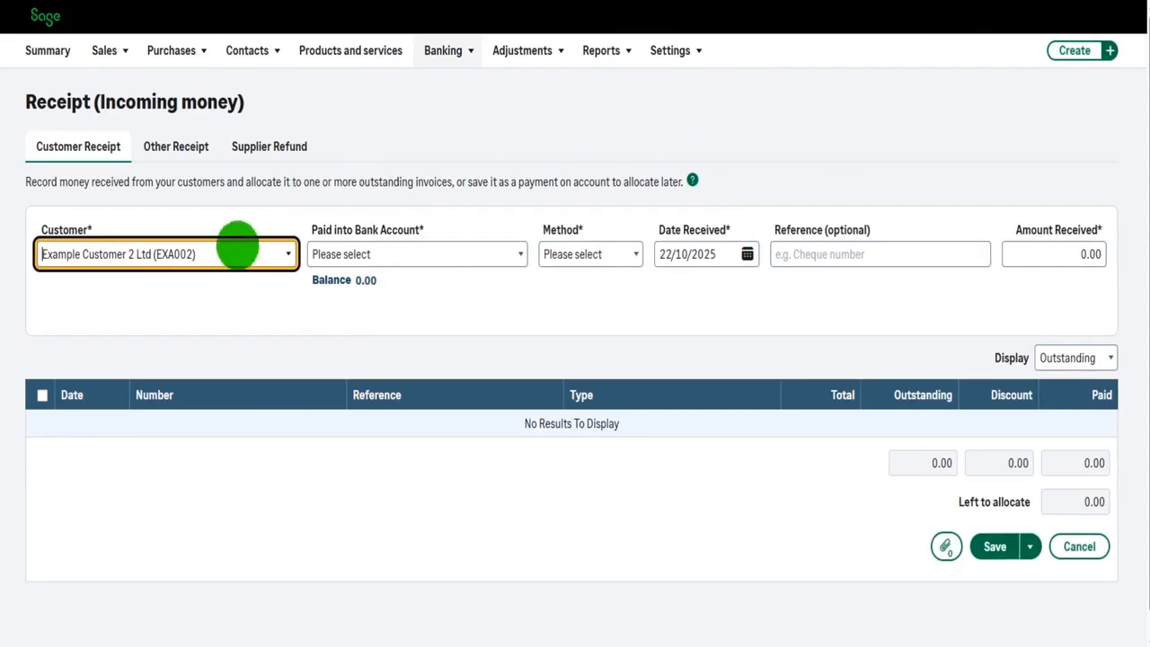
pyautogui.click(253, 263)
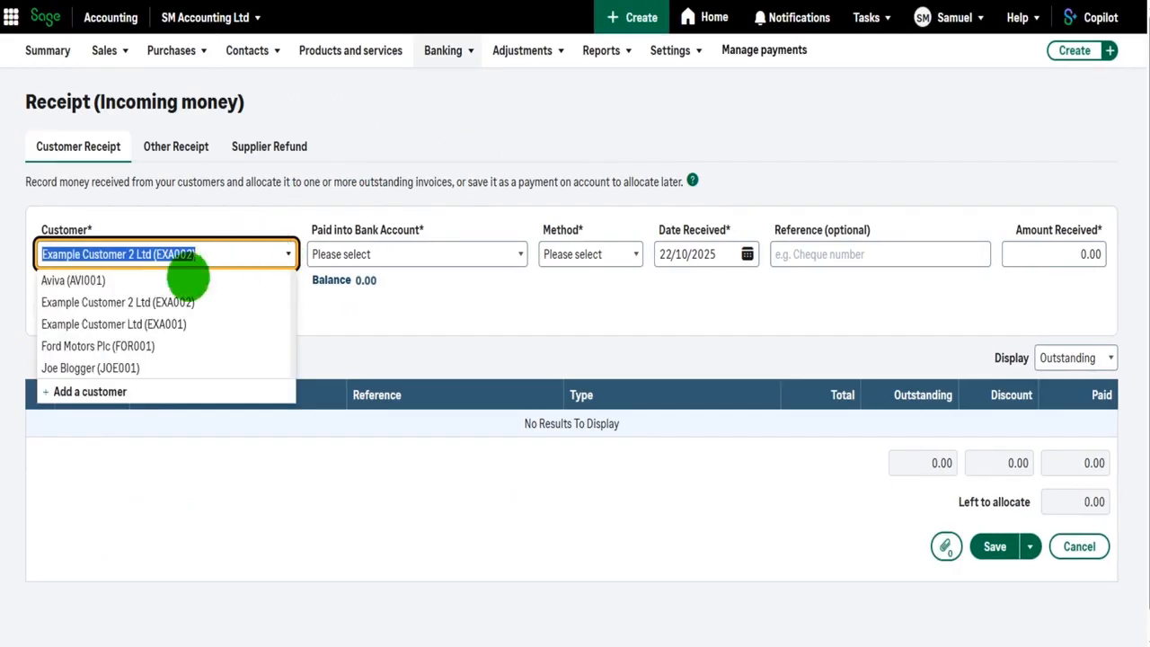
pyautogui.click(113, 365)
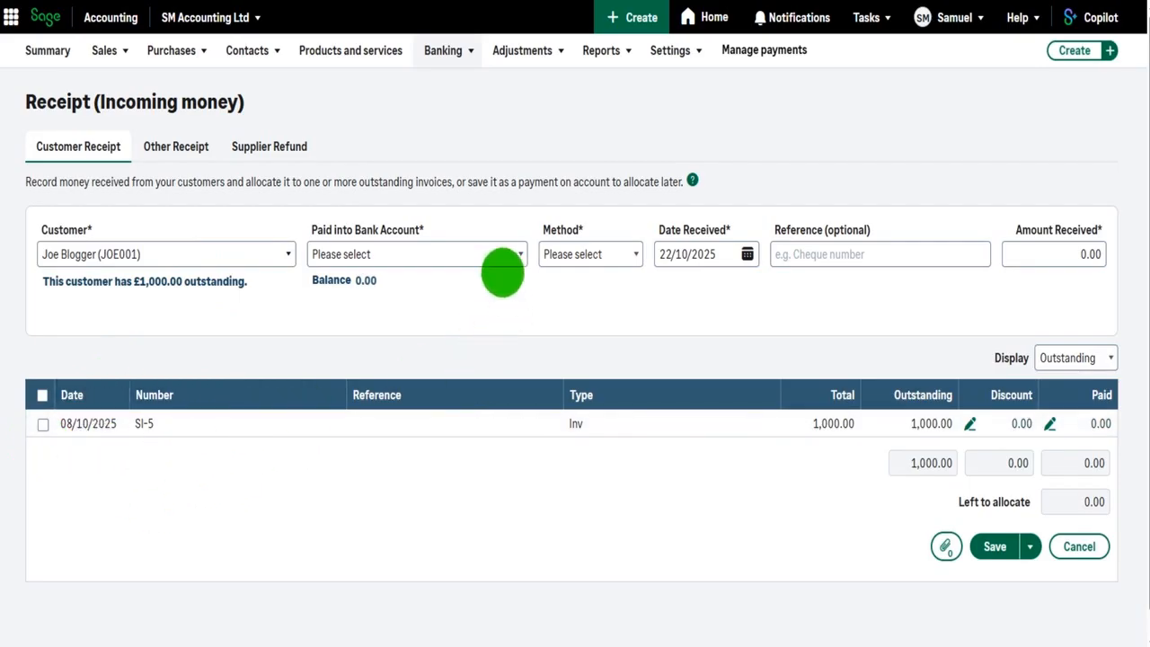
# Pay this second receipt into 1200 - Bank Account with Credit/Debit Card as the method.
pyautogui.click(521, 244)
pyautogui.click(389, 298)
pyautogui.click(625, 248)
pyautogui.click(611, 357)
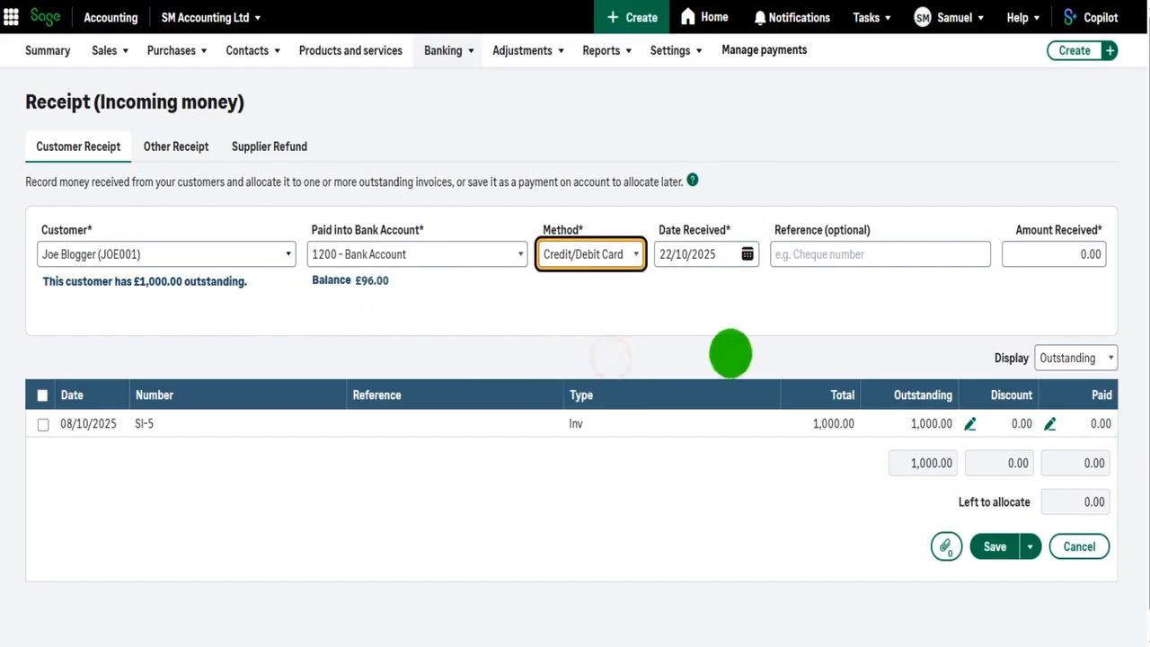
# Set the second receipt's date received to 10/10/2025 and its amount received to 1000.
pyautogui.click(747, 254)
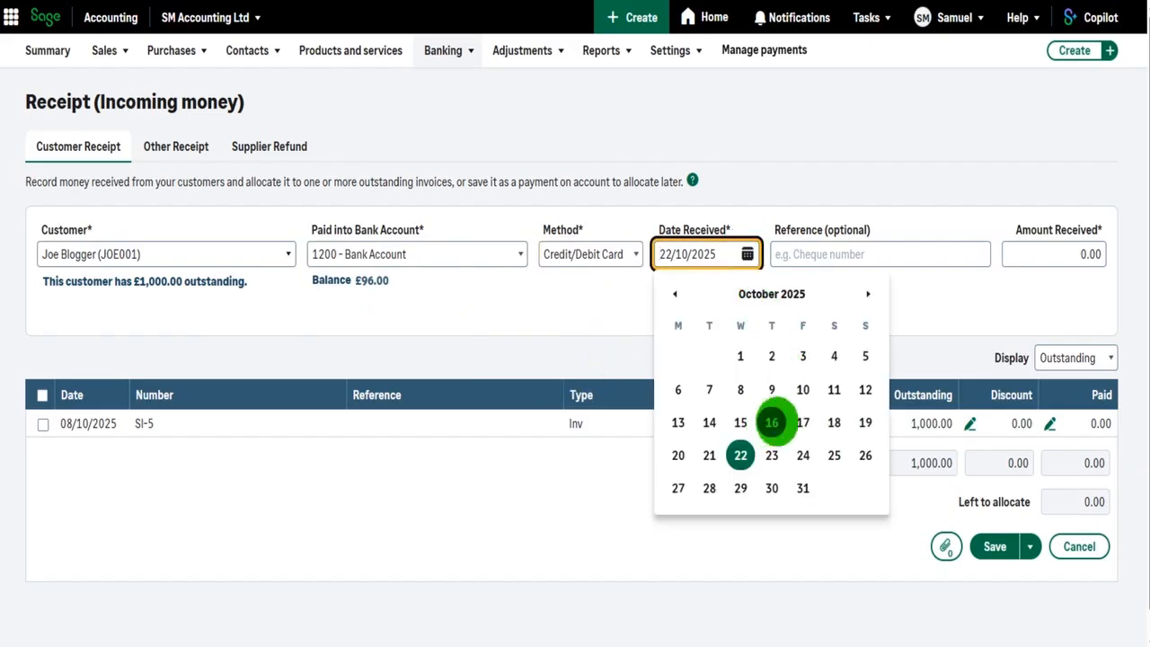
pyautogui.click(802, 389)
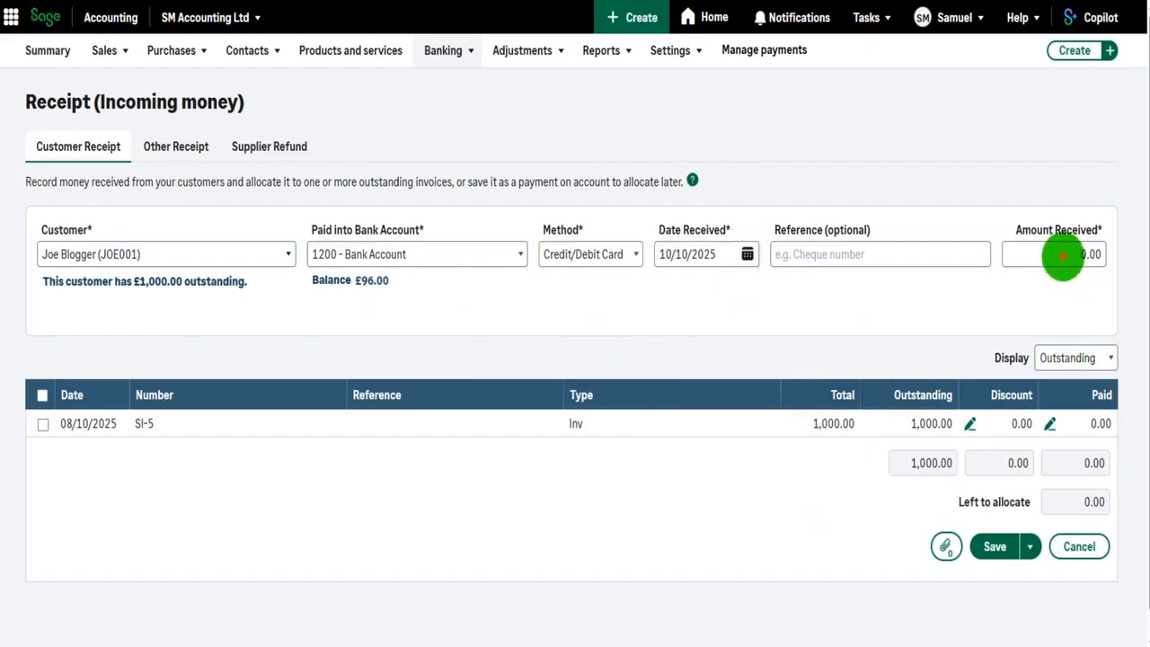
pyautogui.click(1063, 256)
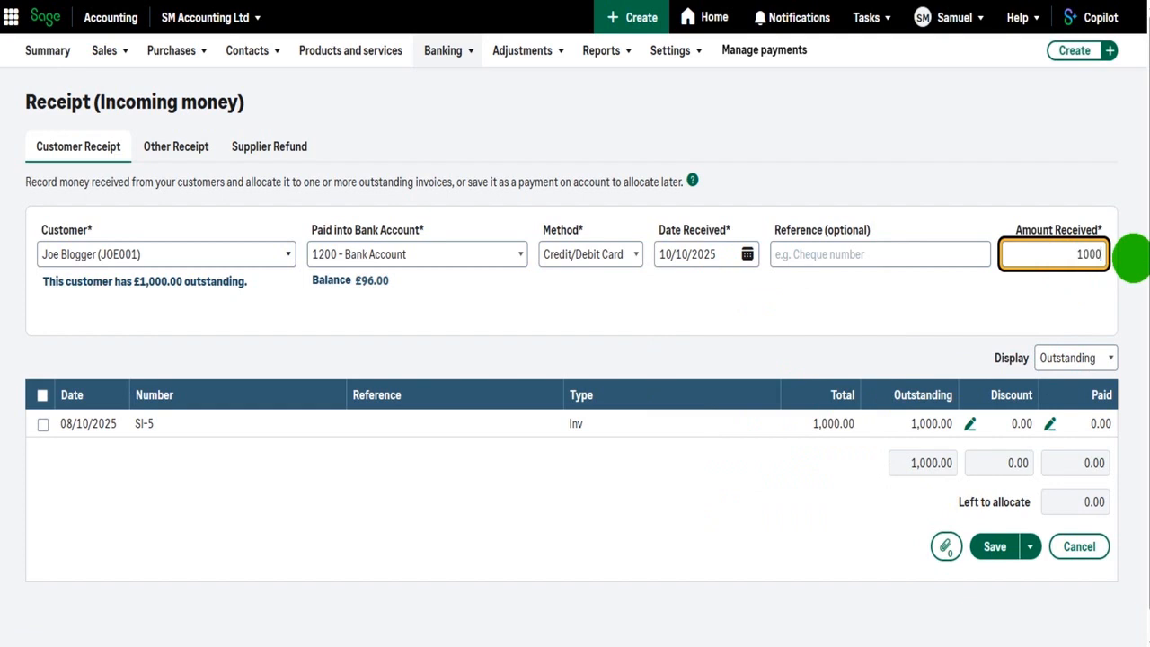
# Enter 1000 as the amount received and allocate it in full to sales invoice SI-5.
pyautogui.write('1000')
pyautogui.click(950, 302)
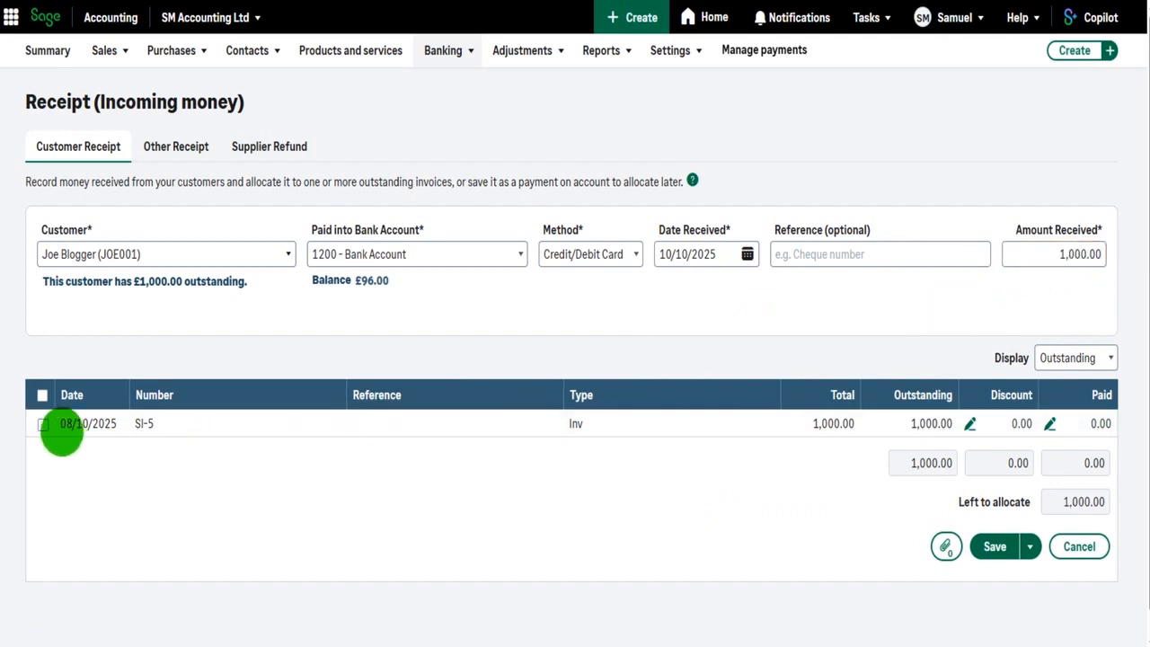
pyautogui.click(42, 424)
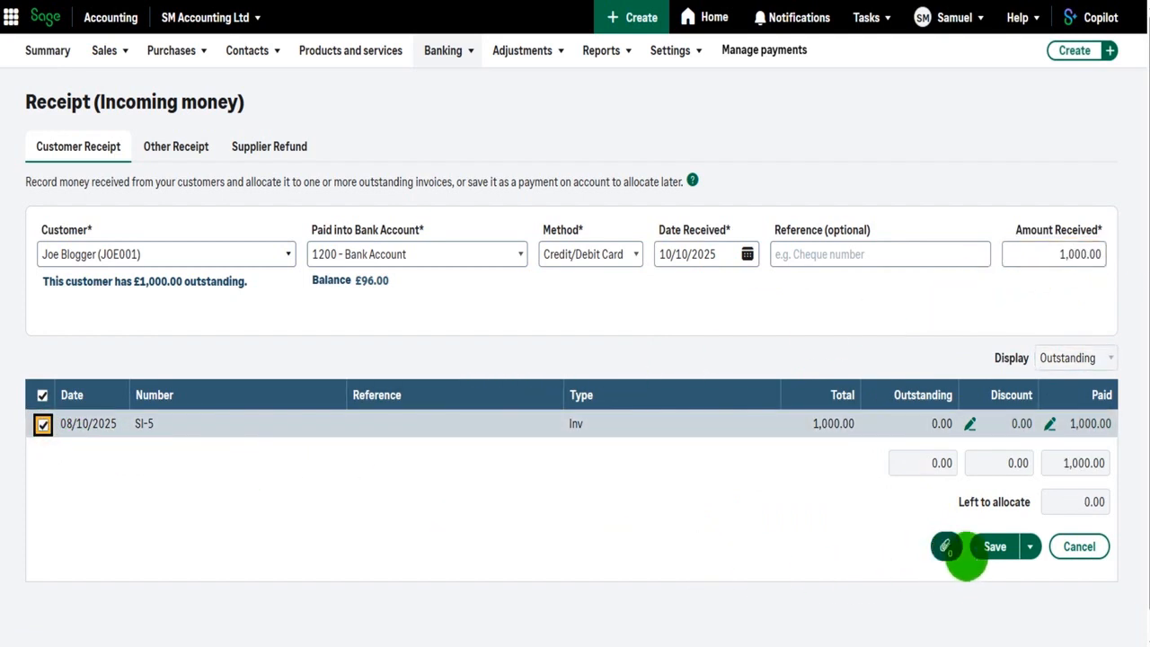
# Change the amount received to 500.00, allocate it as a part payment to invoice SI-5, and save the receipt.
pyautogui.click(43, 423)
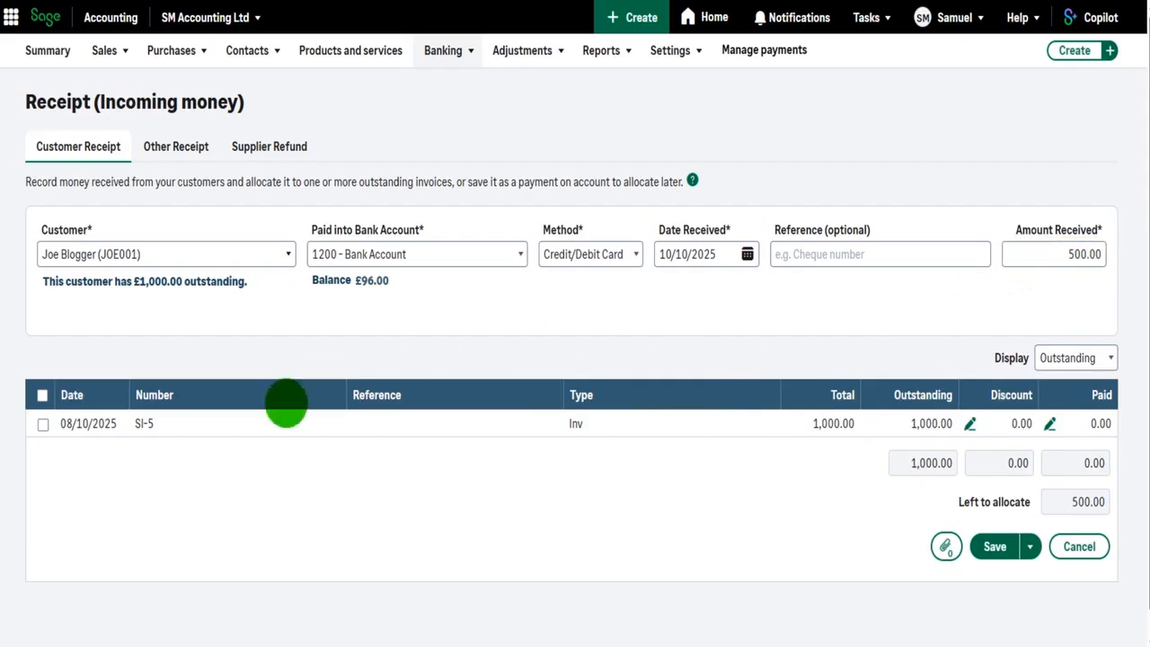
pyautogui.click(43, 424)
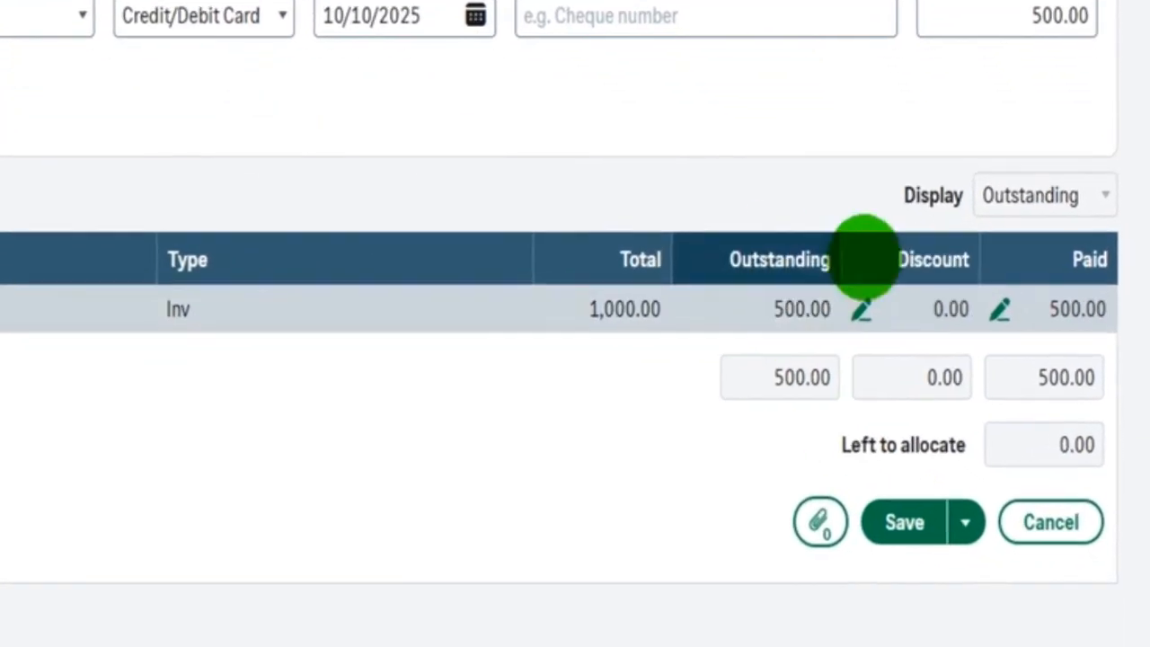
pyautogui.click(916, 526)
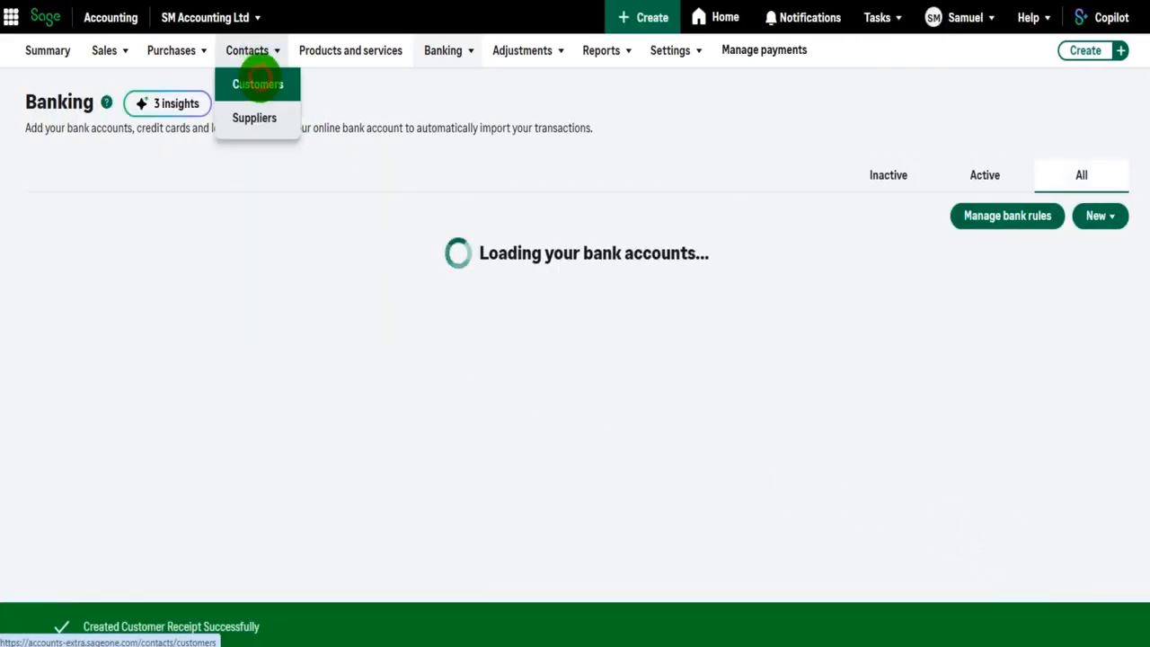
# Open the record of the customer who made the part payment and check its outstanding balance and activity.
pyautogui.click(258, 84)
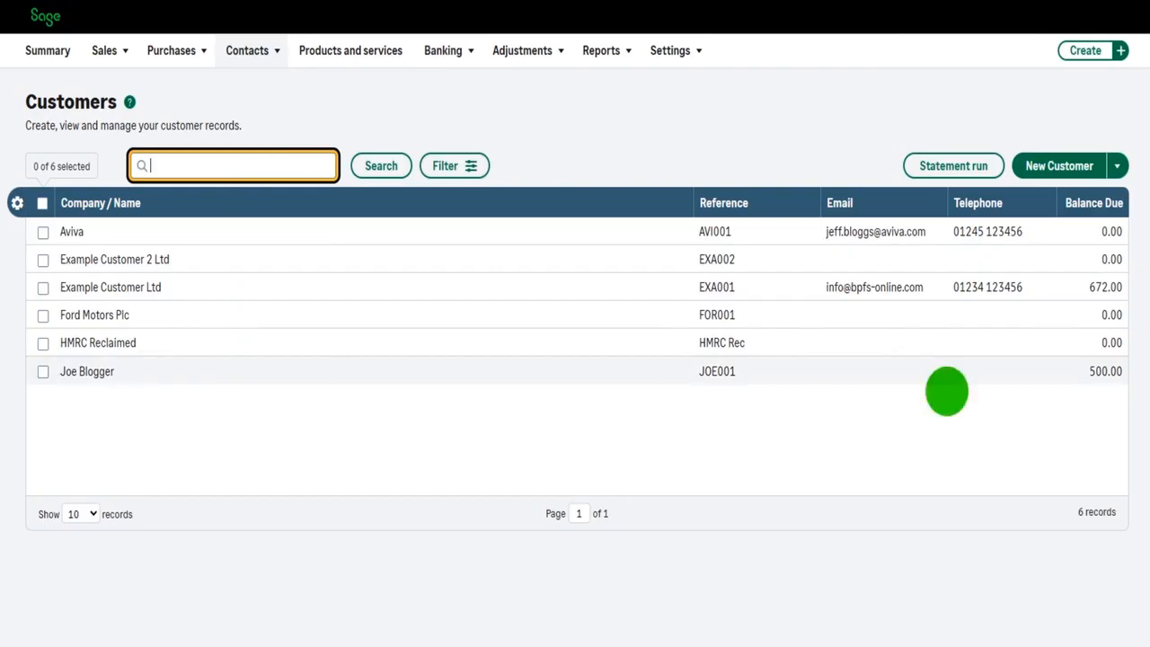
pyautogui.click(189, 366)
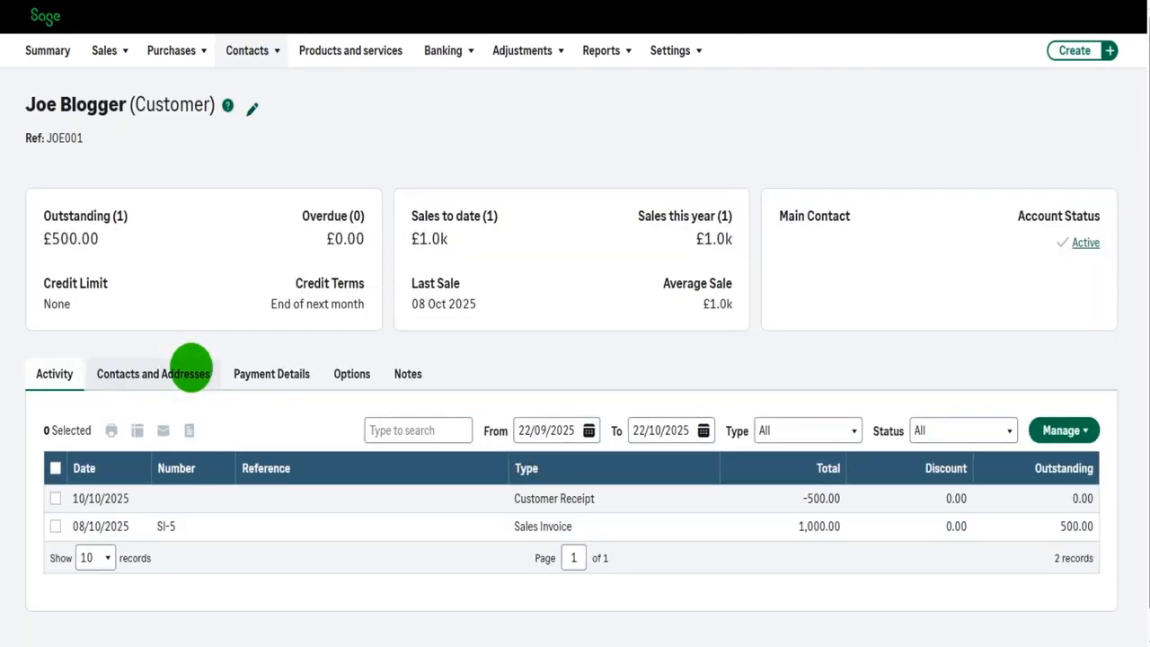
pyautogui.scroll(-1, 827, 540)
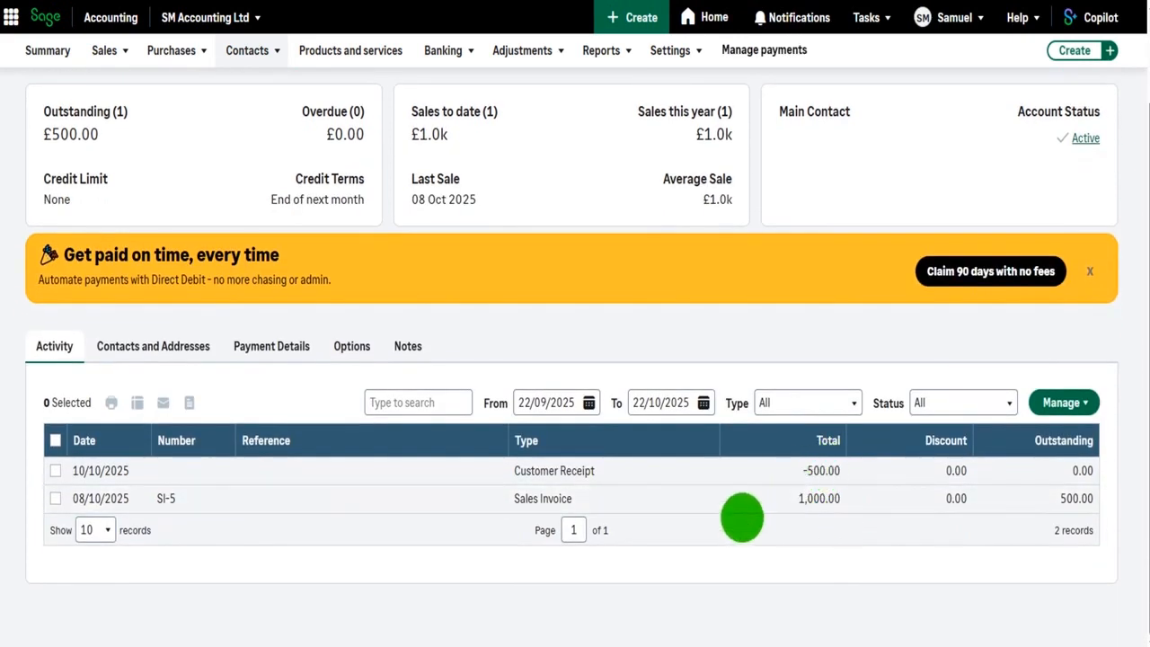